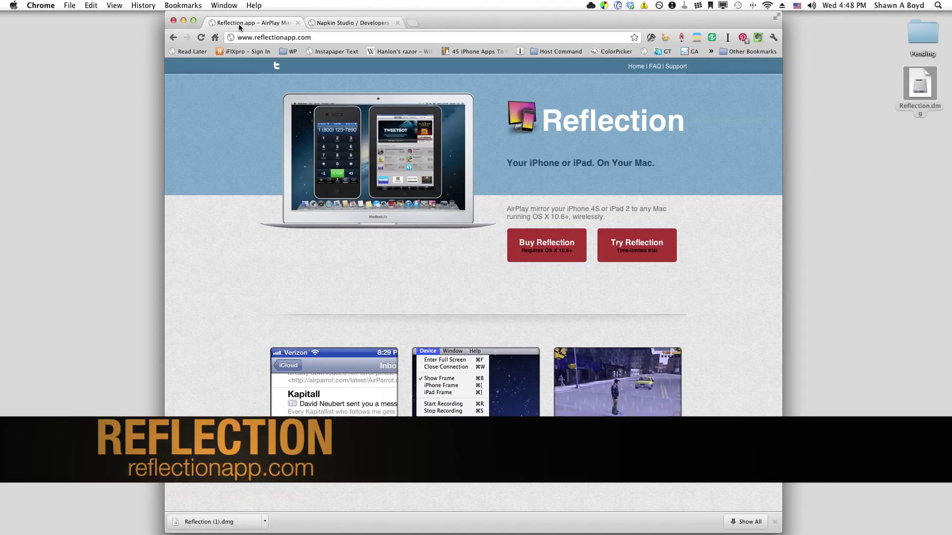
Switch Chrome to the Napkin Studio homepage in the second tab.
left_click(357, 23)
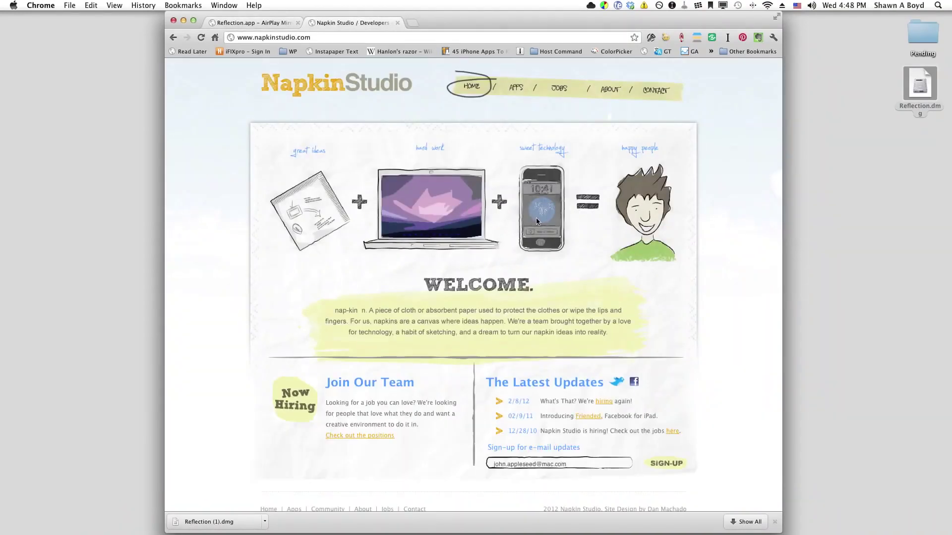
scroll(536, 220, "down", 1)
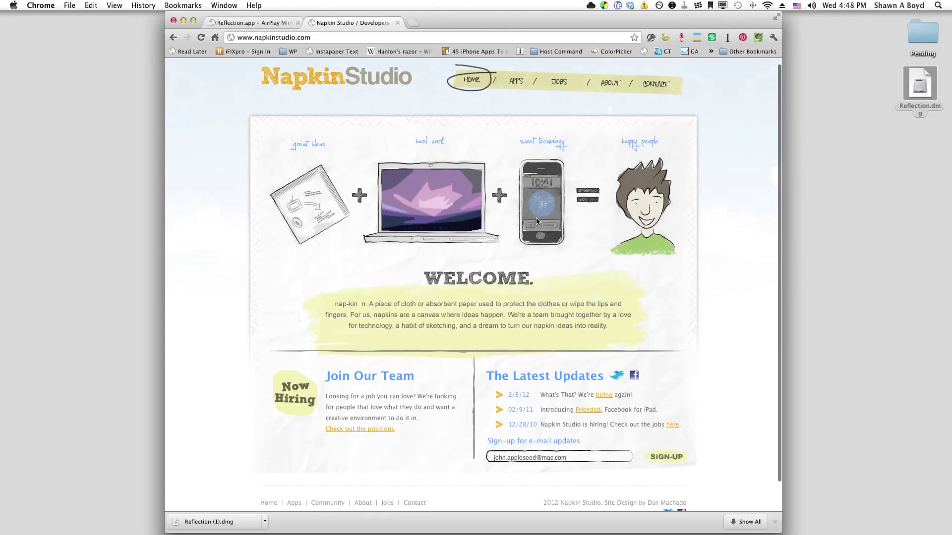
left_click(265, 24)
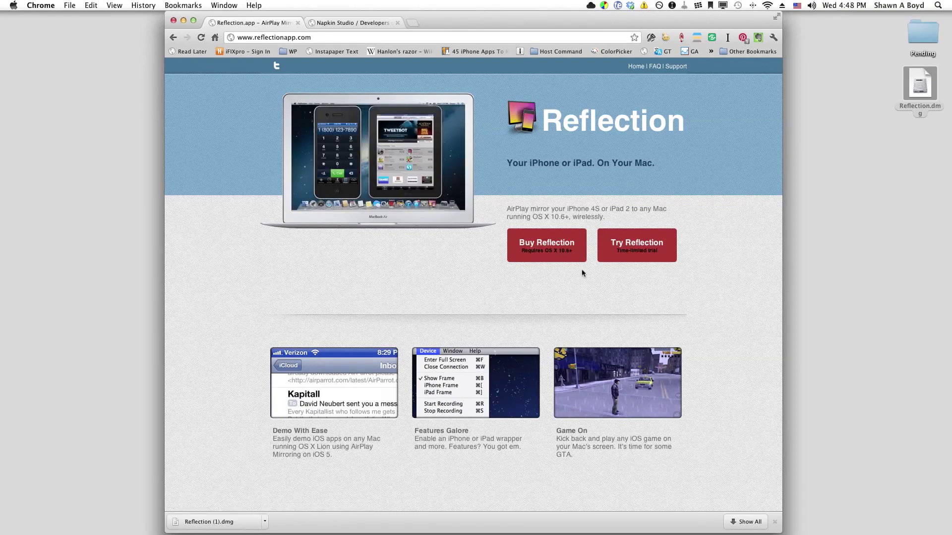
Mount the downloaded Reflection.dmg disk image and minimize Chrome.
left_click(921, 83)
double_click(920, 79)
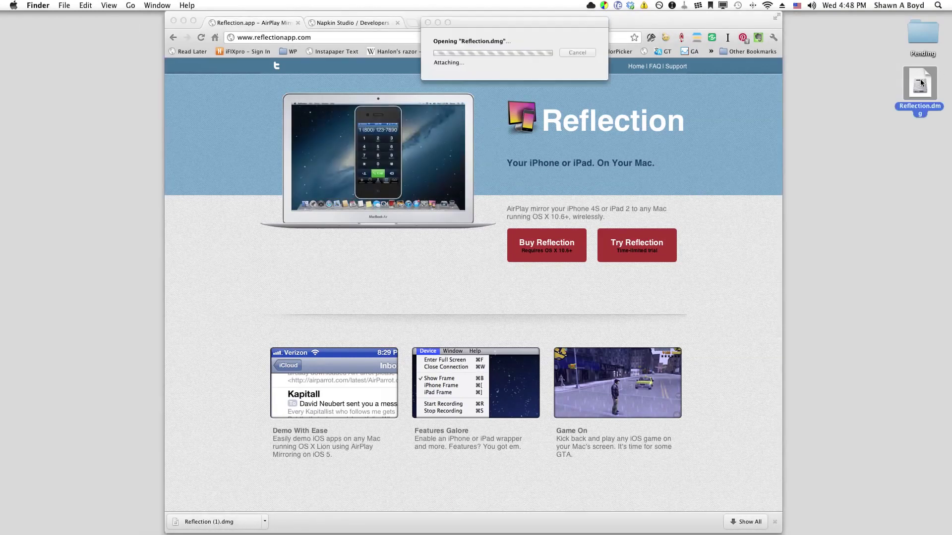
left_click(183, 20)
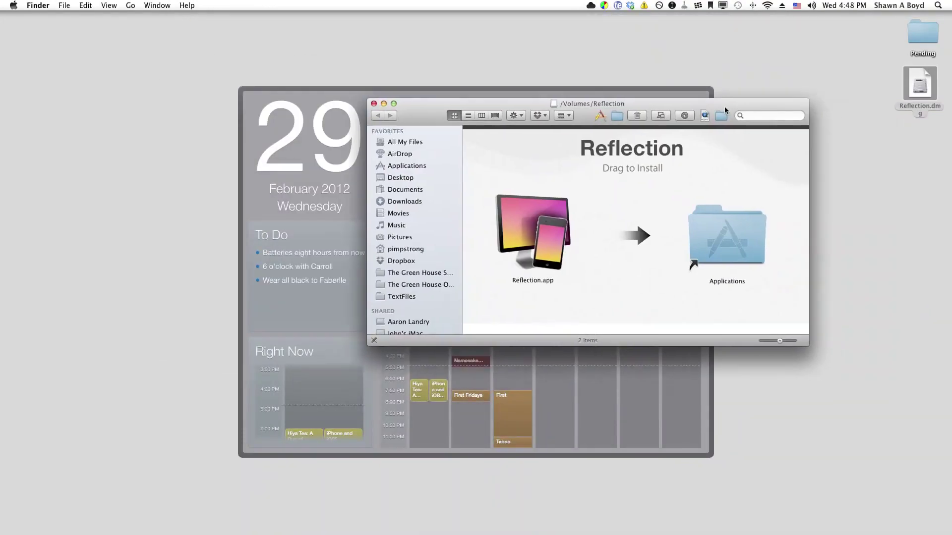
Drag Reflection.app onto the Applications folder and close the disk window.
mouse_move(720, 102)
left_mouse_down()
mouse_move(592, 86)
mouse_move(598, 98)
left_mouse_up()
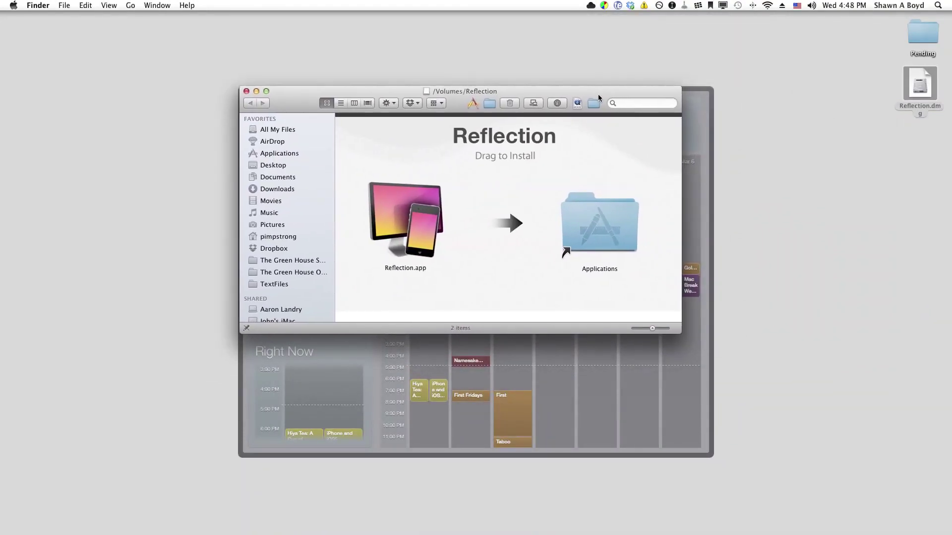
left_click(417, 236)
mouse_move(417, 236)
left_mouse_down()
mouse_move(607, 239)
mouse_move(406, 238)
left_mouse_up()
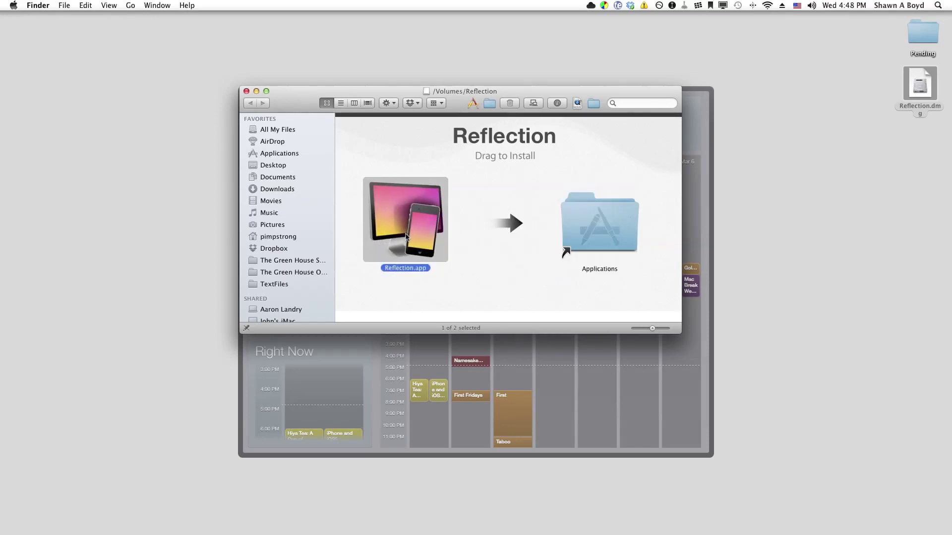
left_click(247, 91)
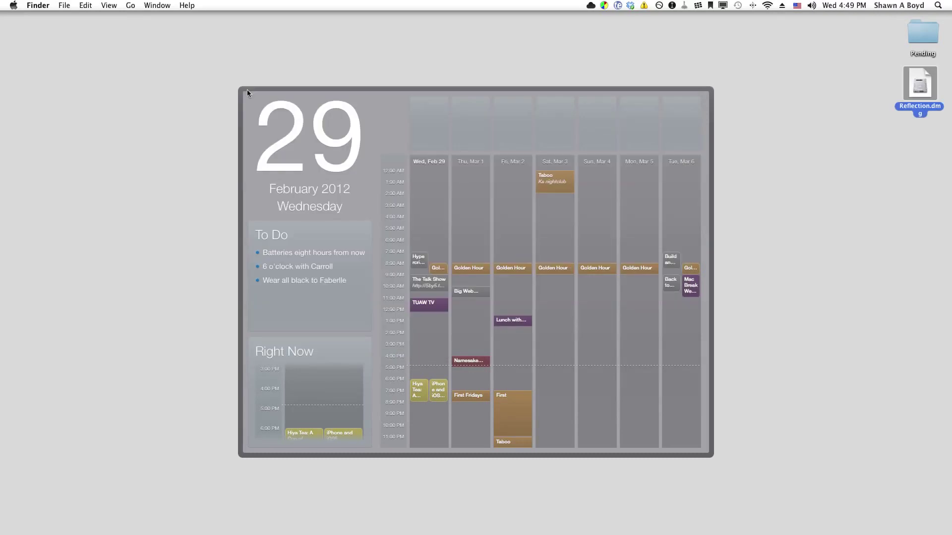
In Reflection's Preferences, keep Optimize For set to Any Device (1280x720).
left_click(247, 90)
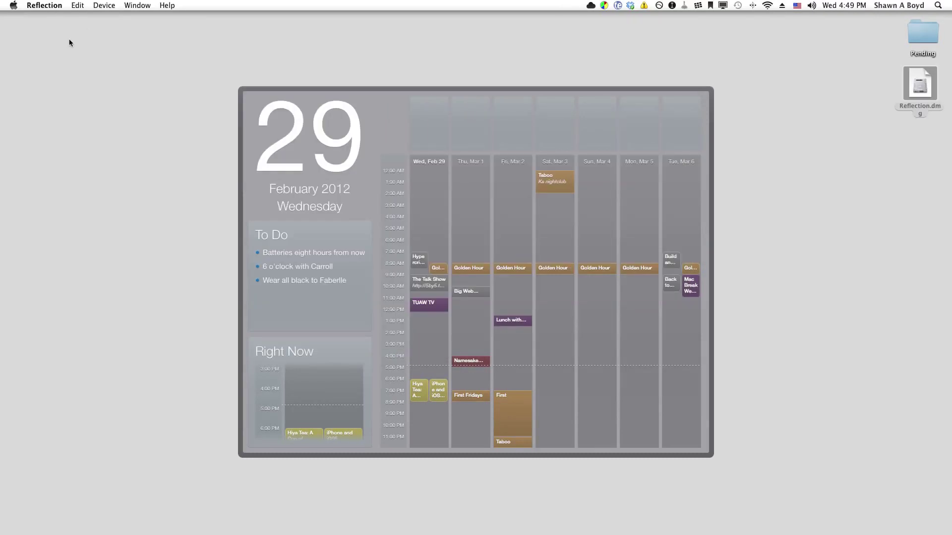
key("super+comma")
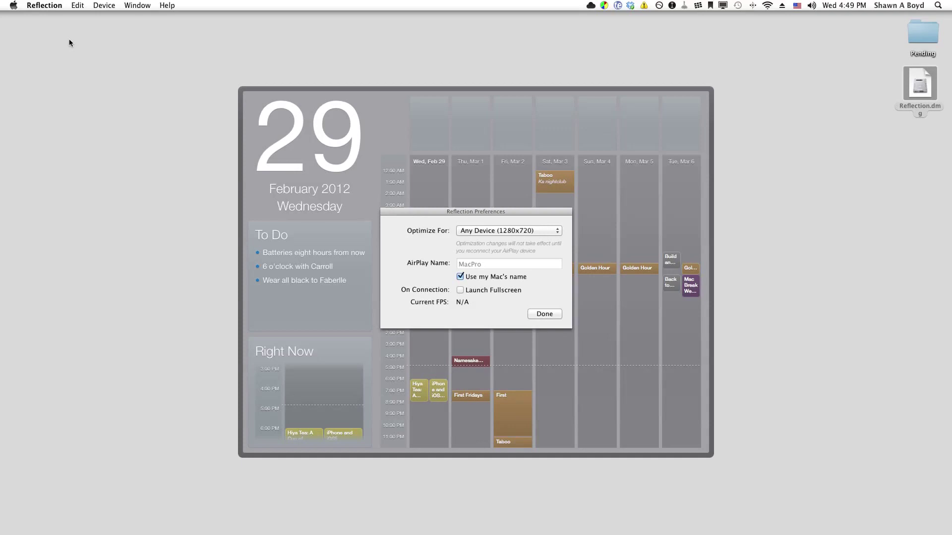
left_click(512, 233)
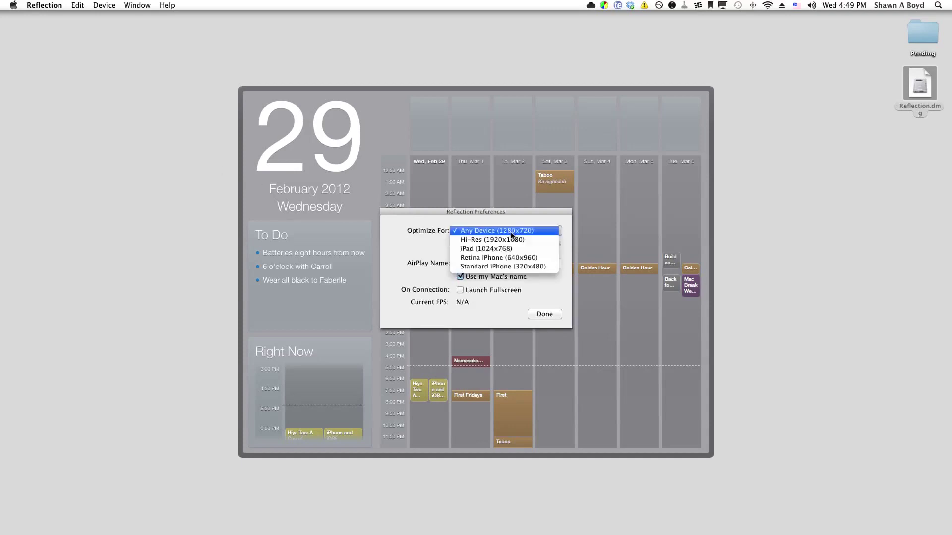
left_click(537, 232)
Toggle 'Use my Mac's name' off and back on, then close Preferences.
left_click(474, 278)
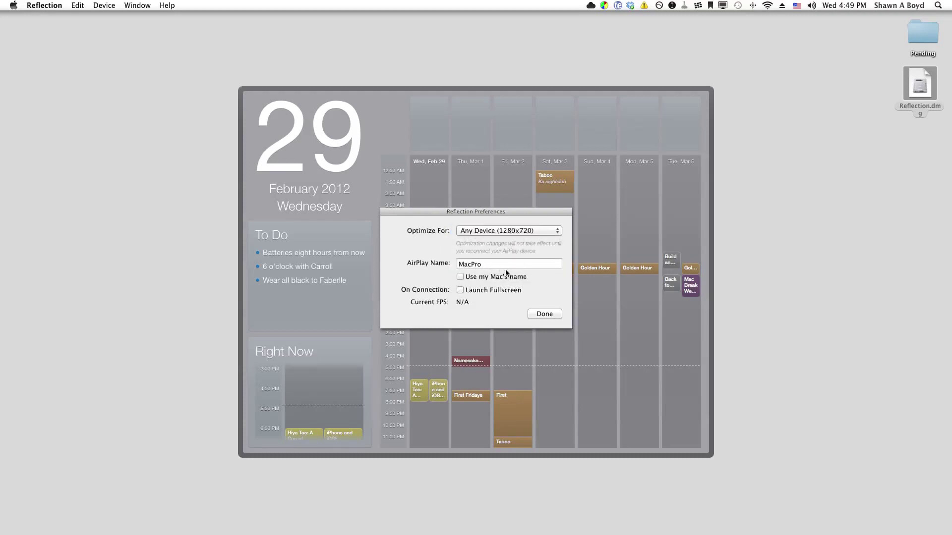
left_click(474, 277)
left_click(545, 315)
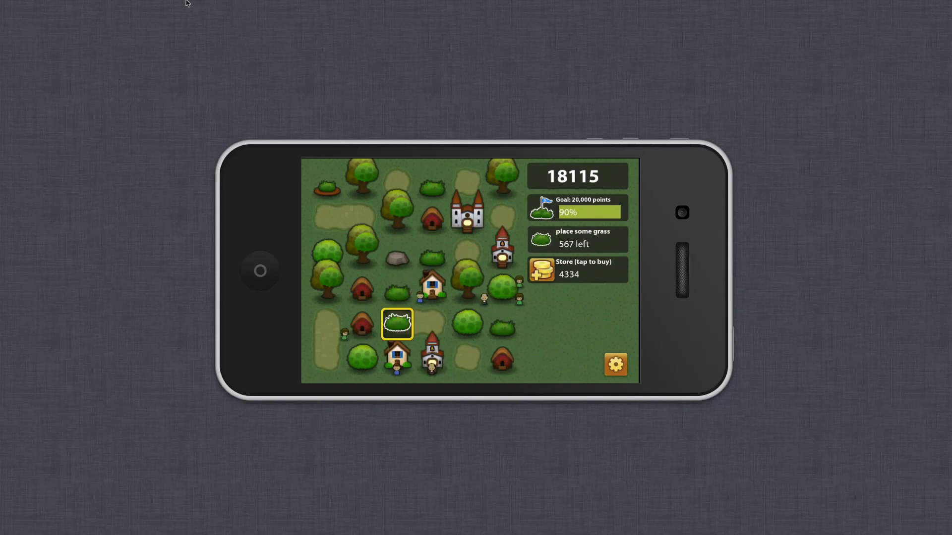
Uncheck Device > Show Frame so Triple Town shows without the iPhone frame.
mouse_move(171, 2)
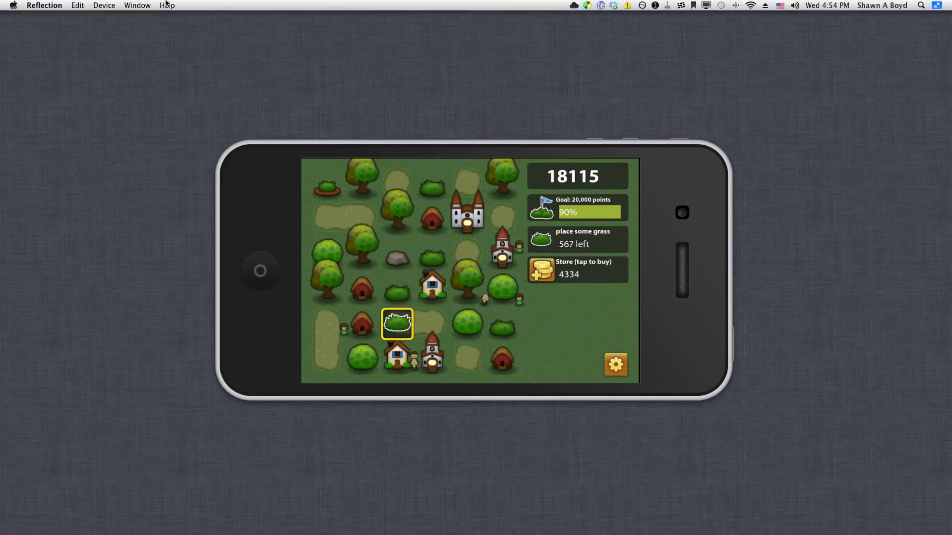
left_click(108, 6)
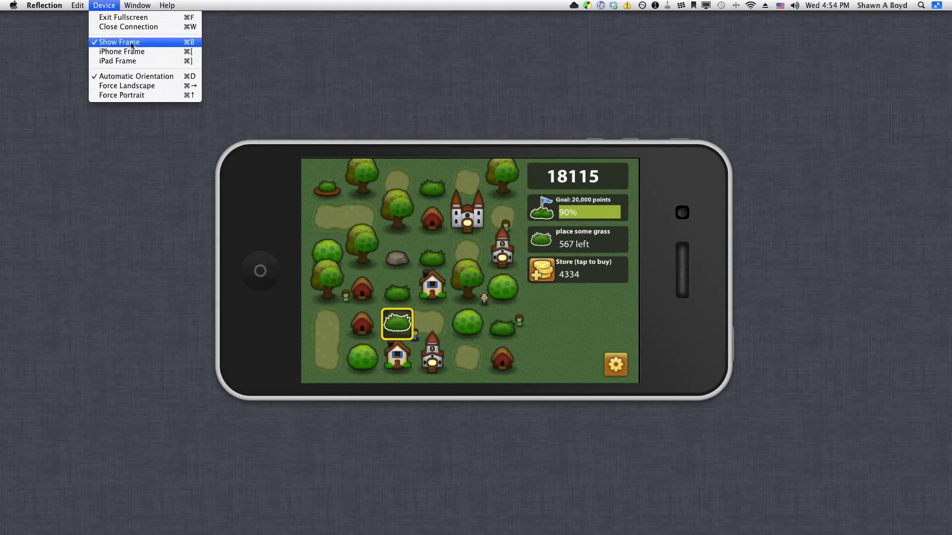
left_click(127, 42)
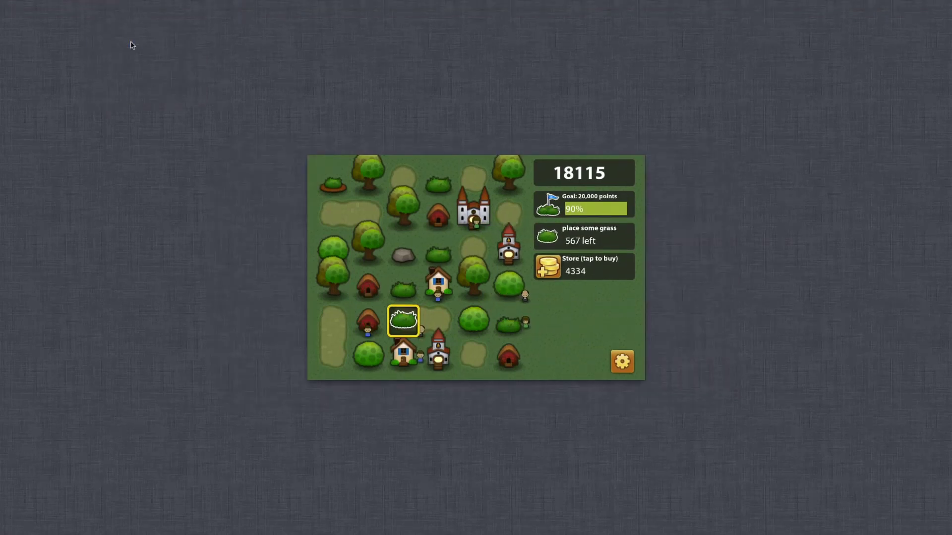